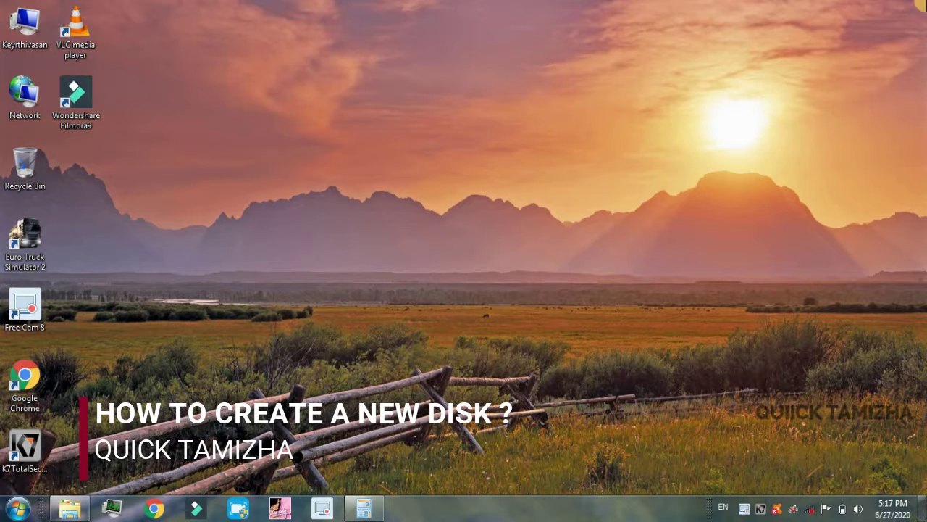
# Open the Computer window from the desktop icon to list drives C:, D:, E:, H: and K:
pyautogui.doubleClick(24, 25)
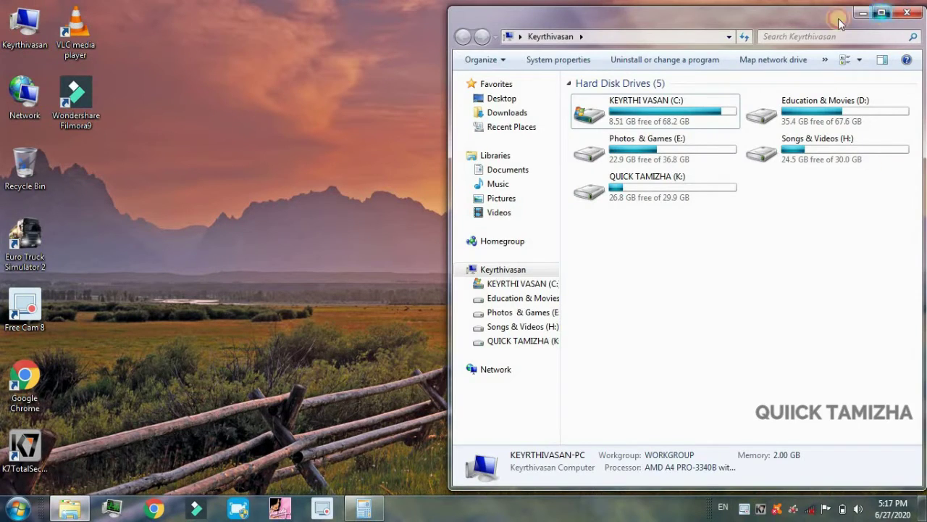
# Maximize the Computer window, refresh the drives' free-space figures, then close it
pyautogui.doubleClick(839, 22)
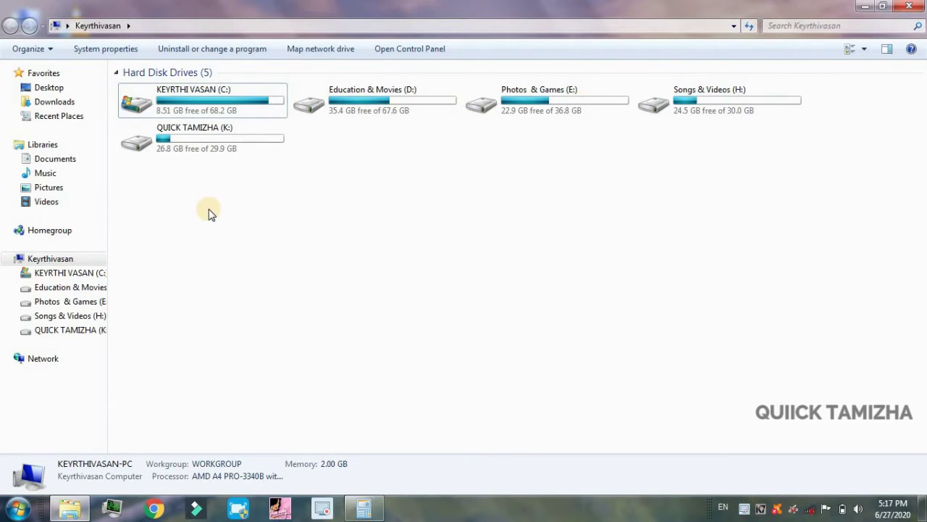
pyautogui.moveTo(208, 209); pyautogui.dragTo(572, 183)
pyautogui.click(356, 217)
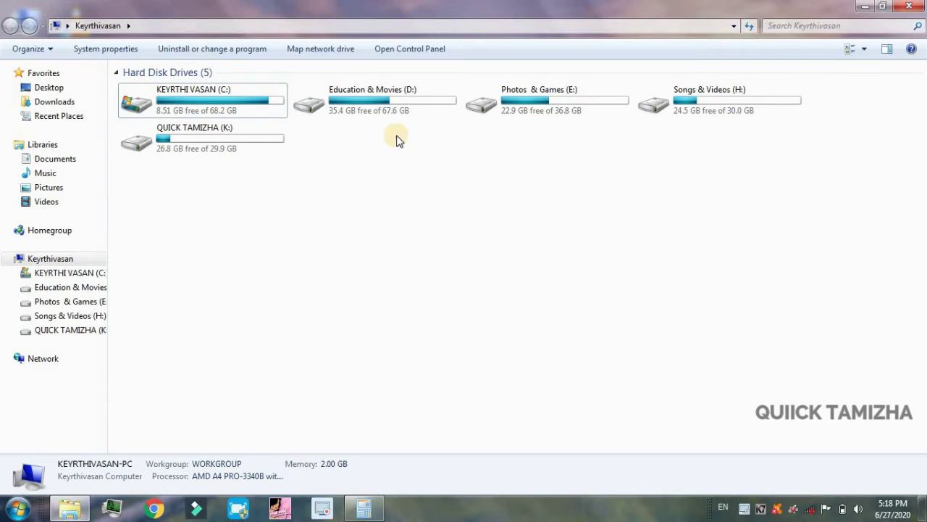
pyautogui.rightClick(404, 171)
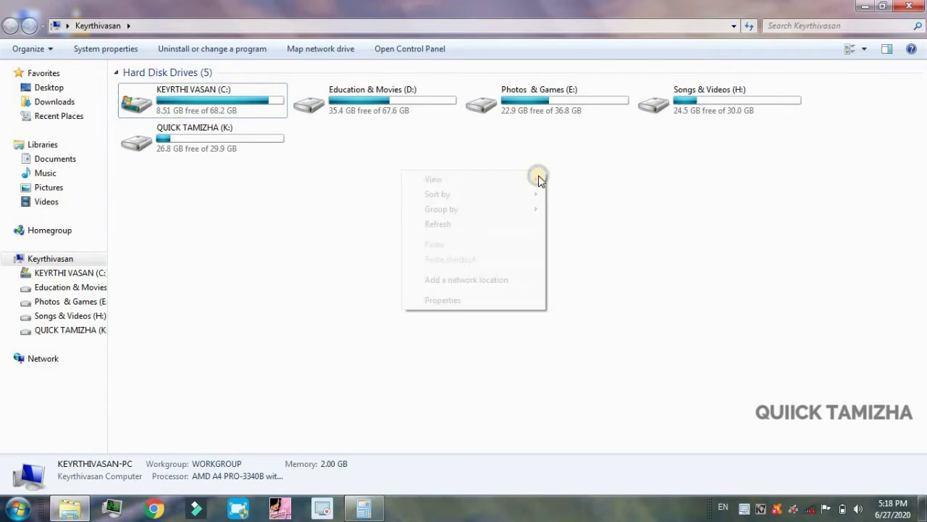
pyautogui.click(492, 224)
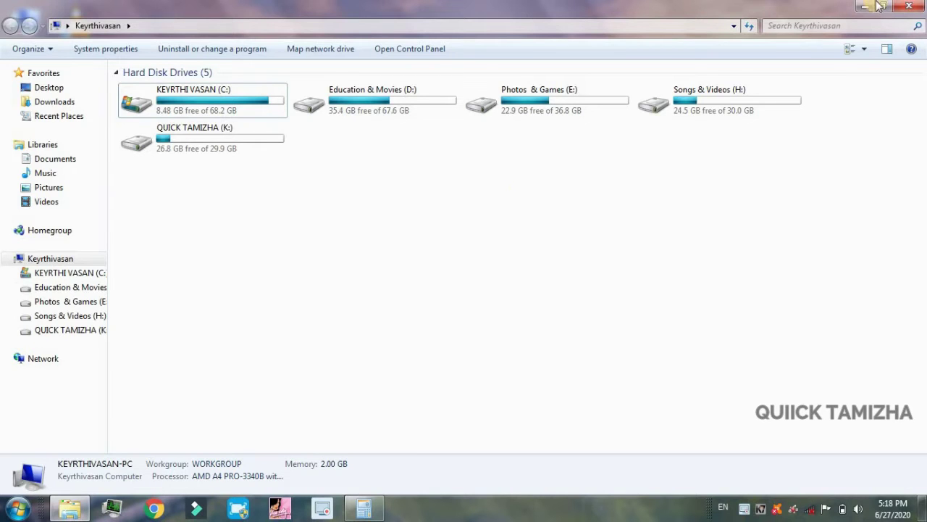
pyautogui.click(909, 8)
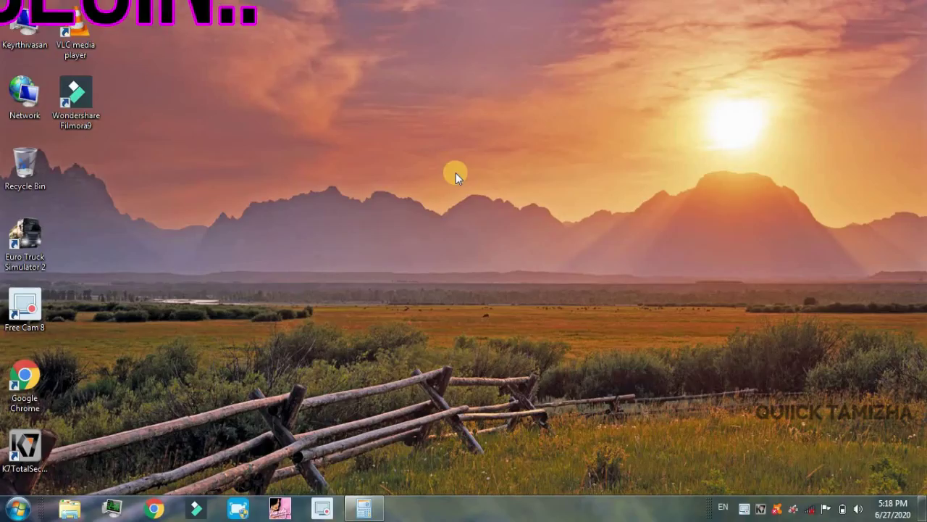
# Launch Computer Management using Manage on the Computer icon's context menu
pyautogui.rightClick(450, 51)
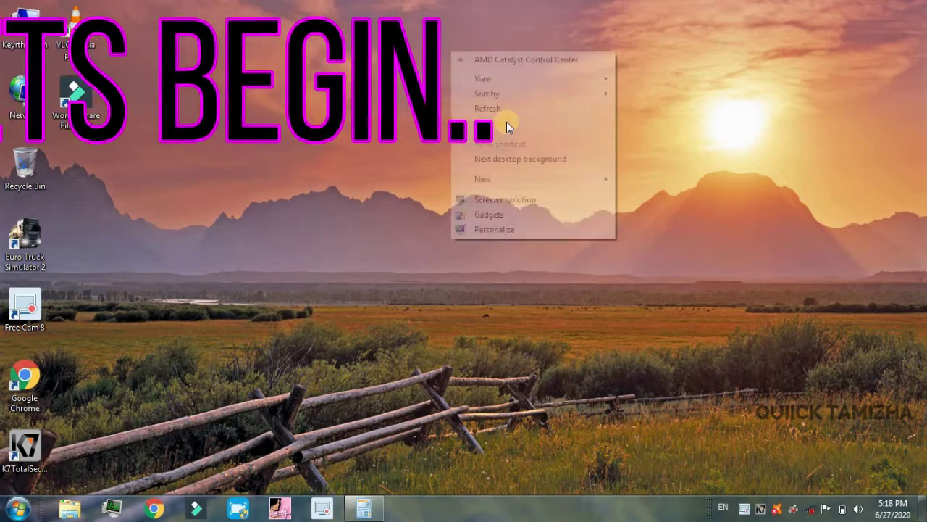
pyautogui.click(507, 111)
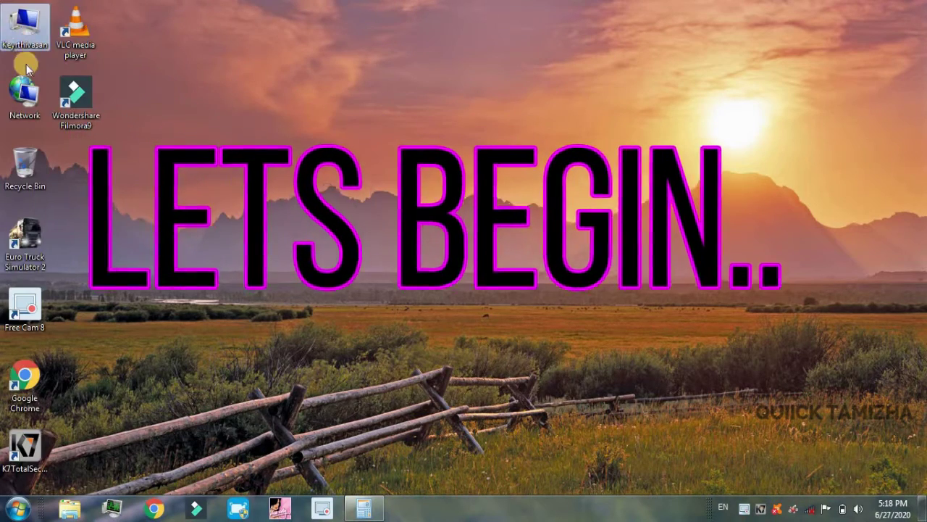
pyautogui.rightClick(27, 33)
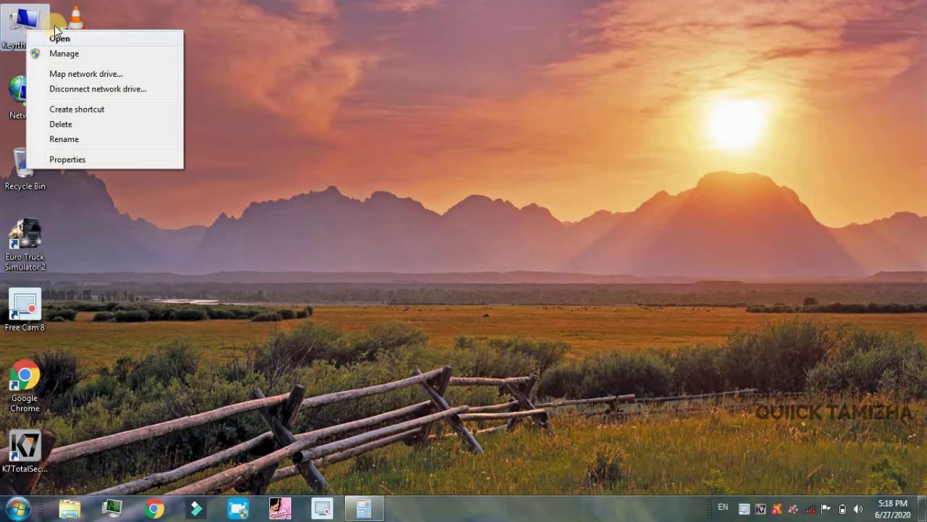
pyautogui.click(95, 55)
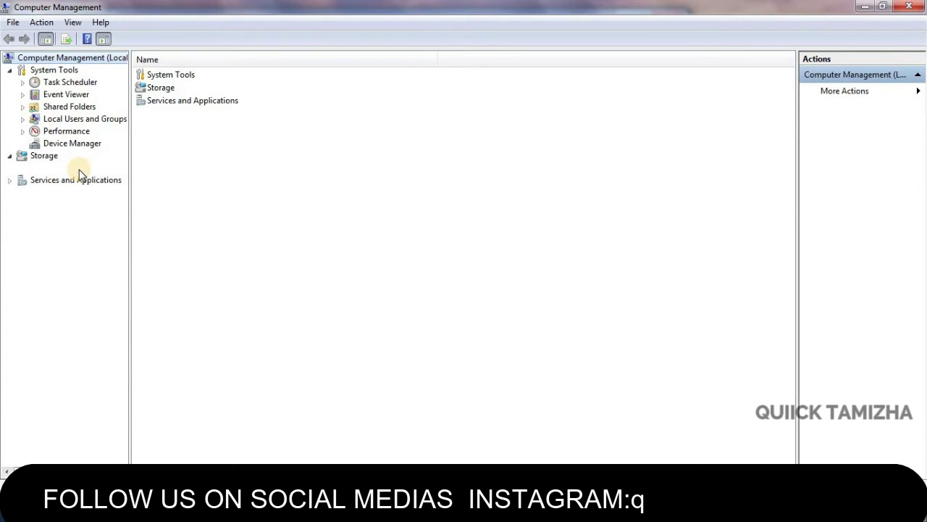
# Show Disk Management's volume list and select the Education & Movies (D:) partition
pyautogui.click(78, 169)
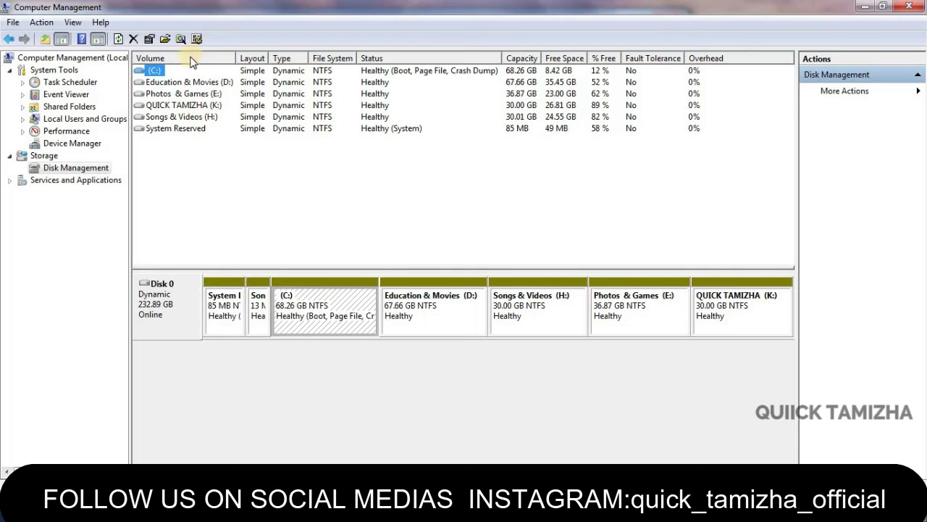
pyautogui.click(206, 150)
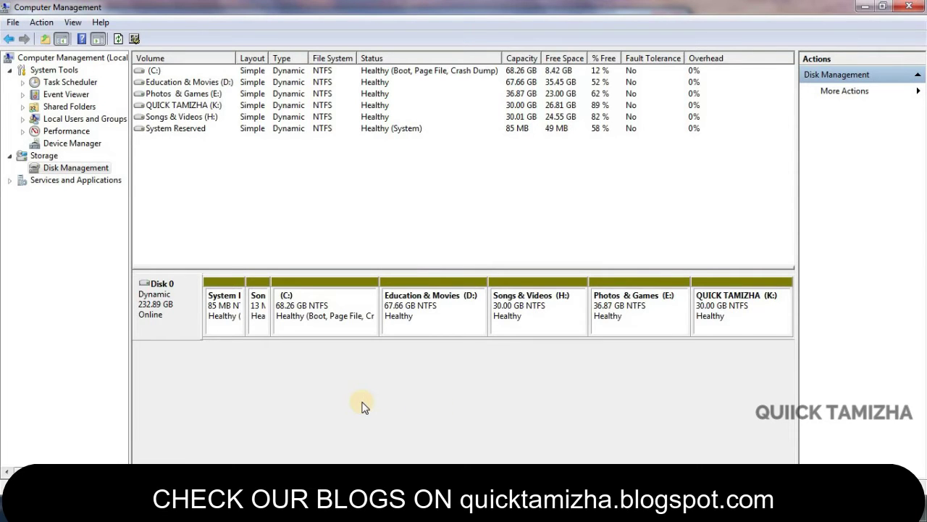
pyautogui.click(410, 314)
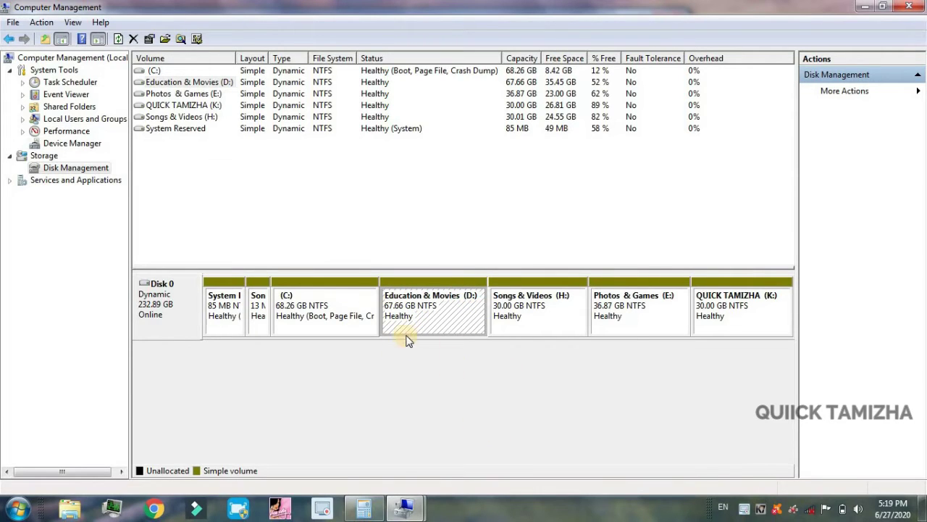
# Open Shrink Volume for D: and clear the proposed 36294 MB shrink amount
pyautogui.rightClick(446, 320)
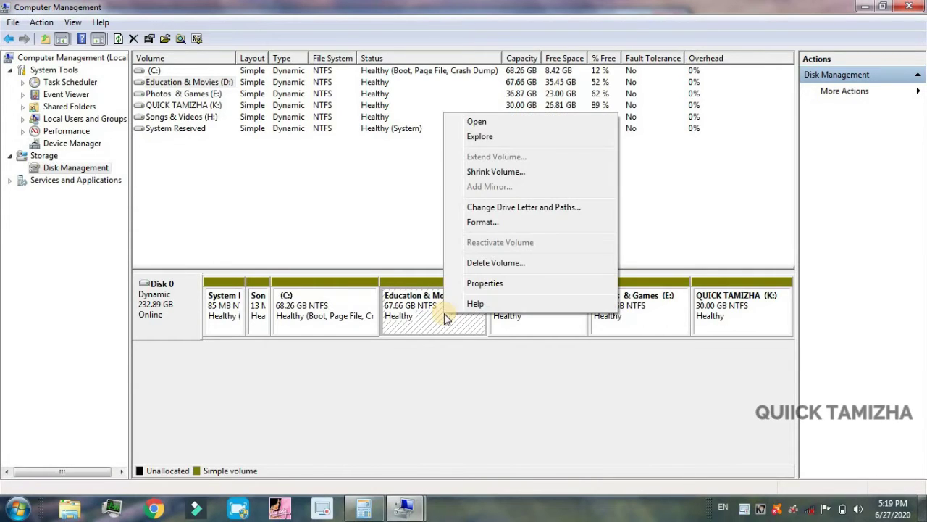
pyautogui.click(484, 172)
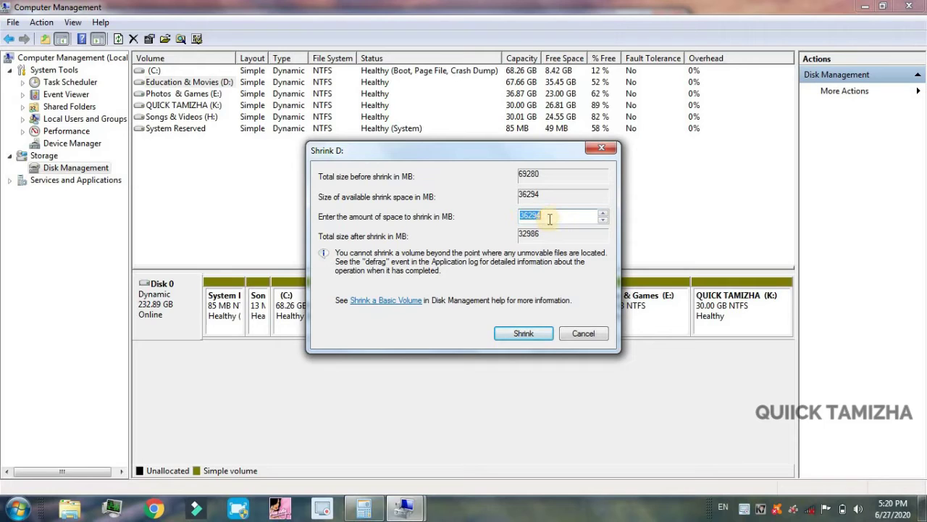
pyautogui.press('BackSpace')
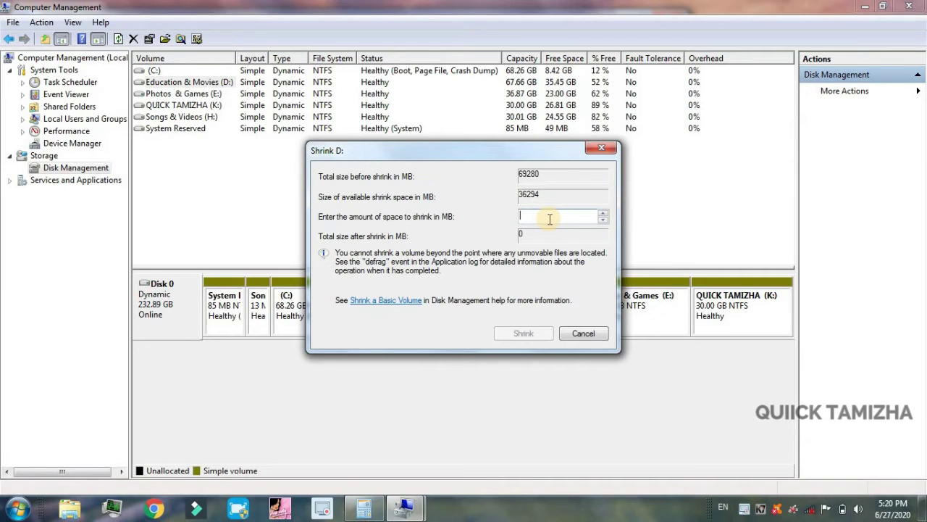
# Compute 1024 × 30 = 30720 in Calculator to convert 30 GB to megabytes
pyautogui.click(364, 507)
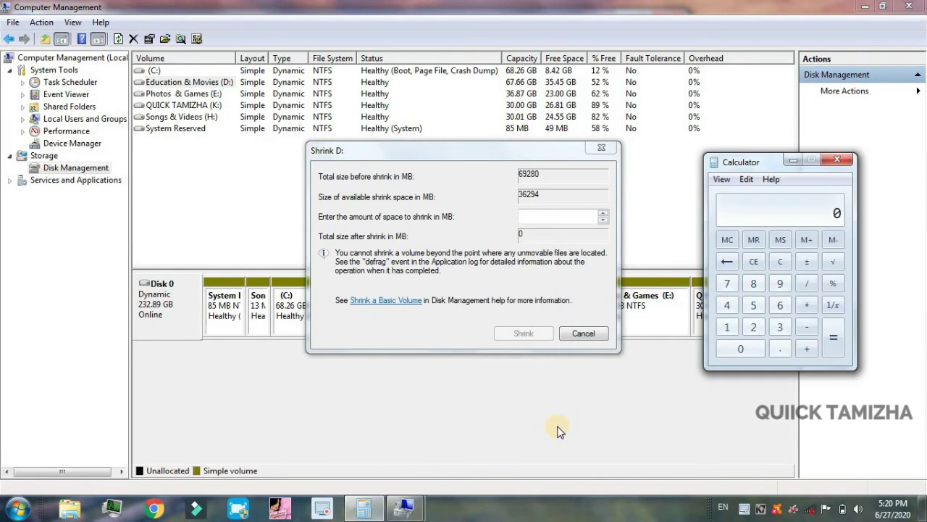
pyautogui.click(730, 327)
pyautogui.click(740, 349)
pyautogui.click(753, 327)
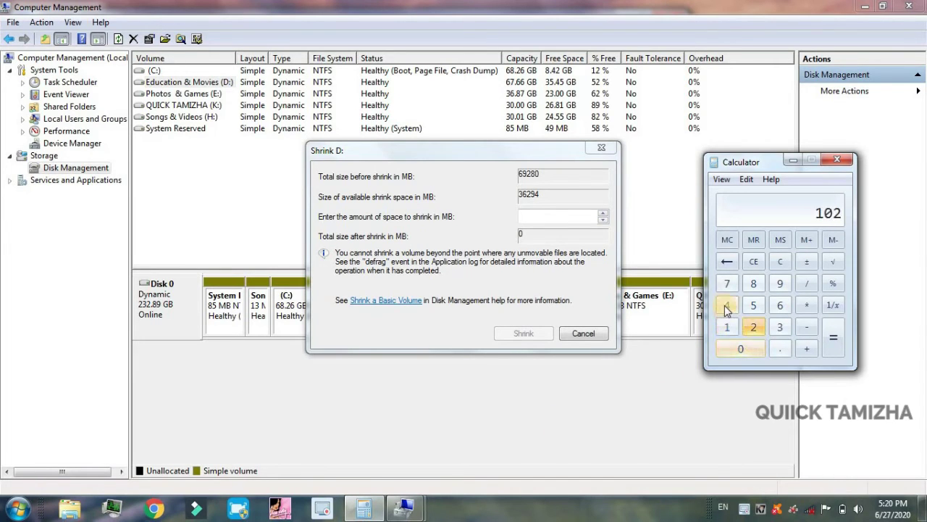
pyautogui.click(728, 305)
pyautogui.click(800, 304)
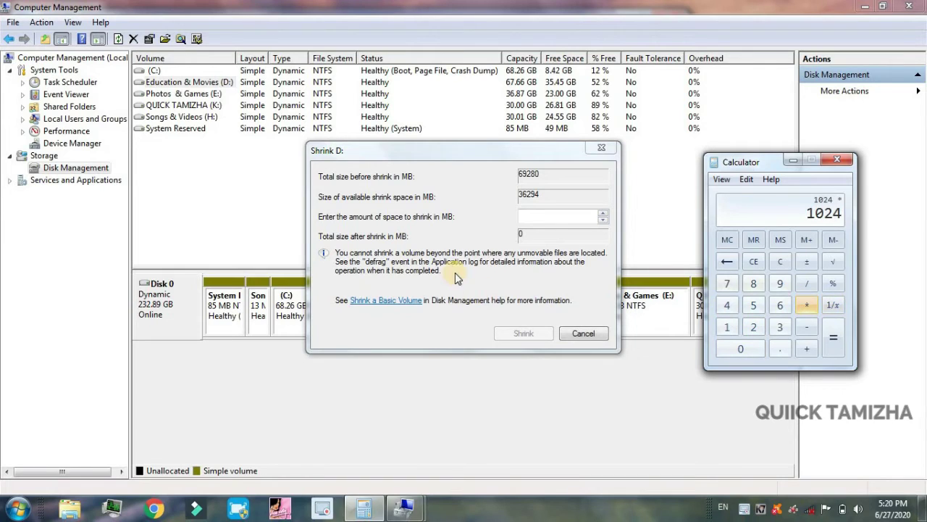
pyautogui.click(780, 328)
pyautogui.click(740, 349)
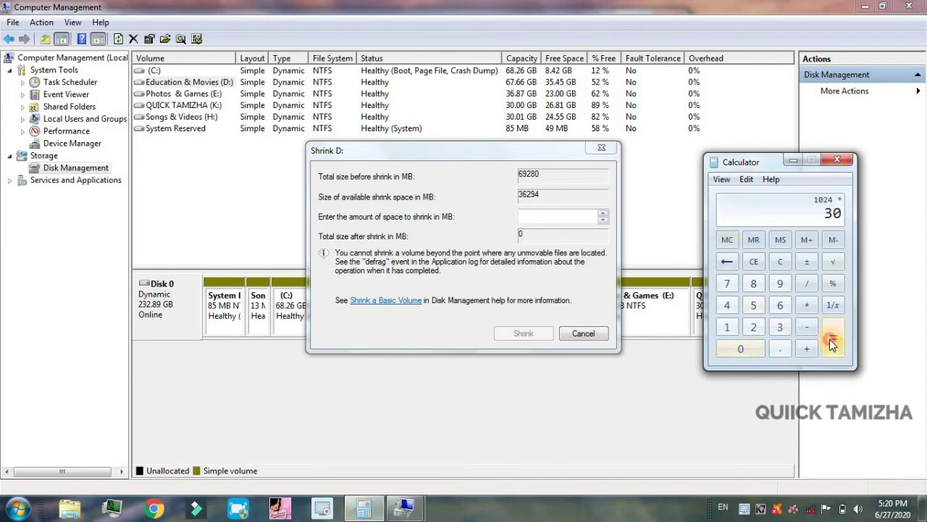
pyautogui.click(832, 341)
# Shrink D: by 30720 MB and select the resulting 30.00 GB unallocated block
pyautogui.click(577, 217)
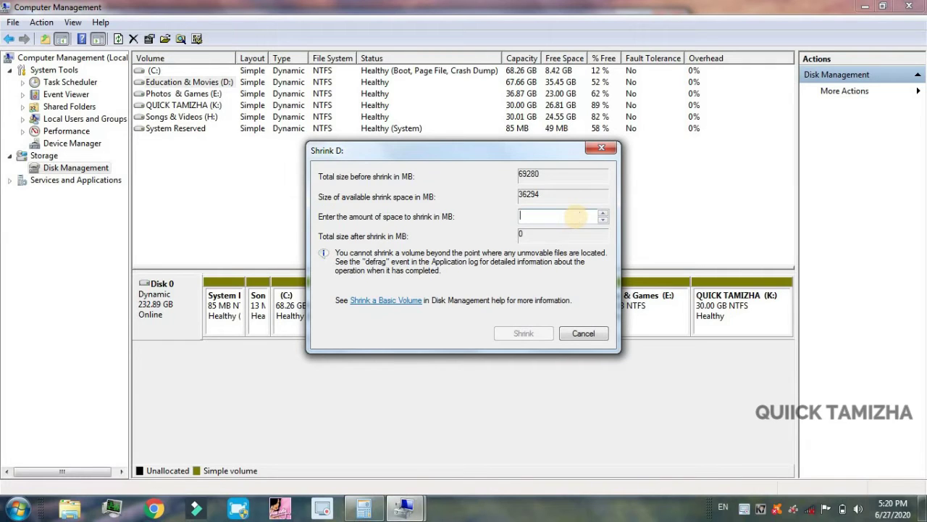
pyautogui.write('30720')
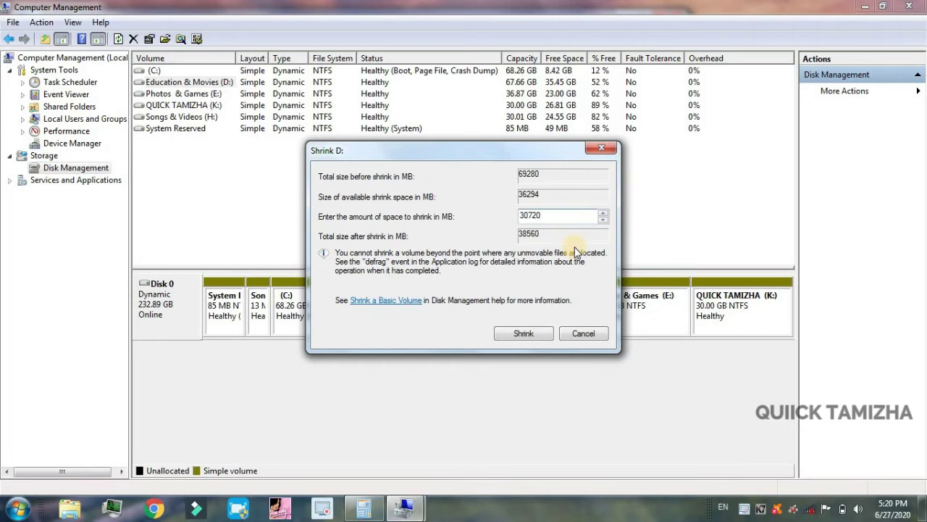
pyautogui.click(525, 334)
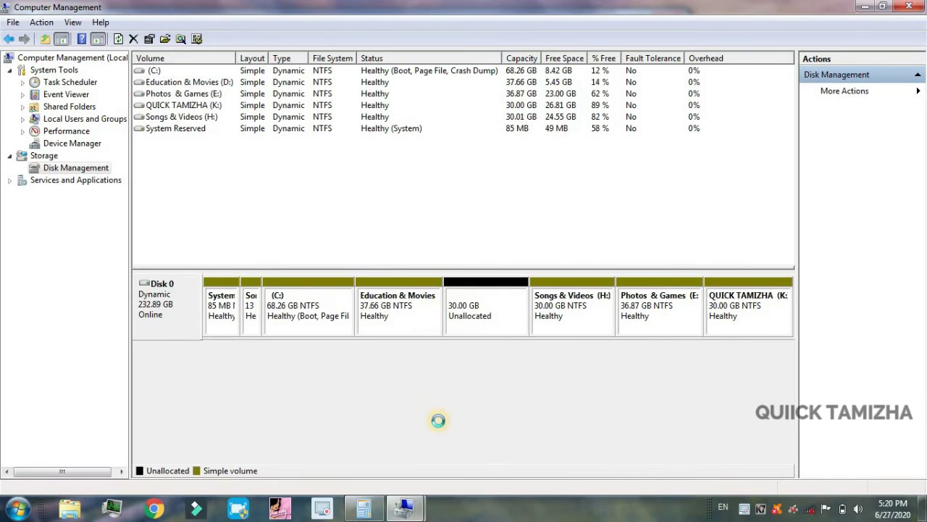
pyautogui.click(467, 317)
# Start a New Simple Volume on the unallocated space, keeping 30719 MB and assigning letter Q
pyautogui.rightClick(466, 321)
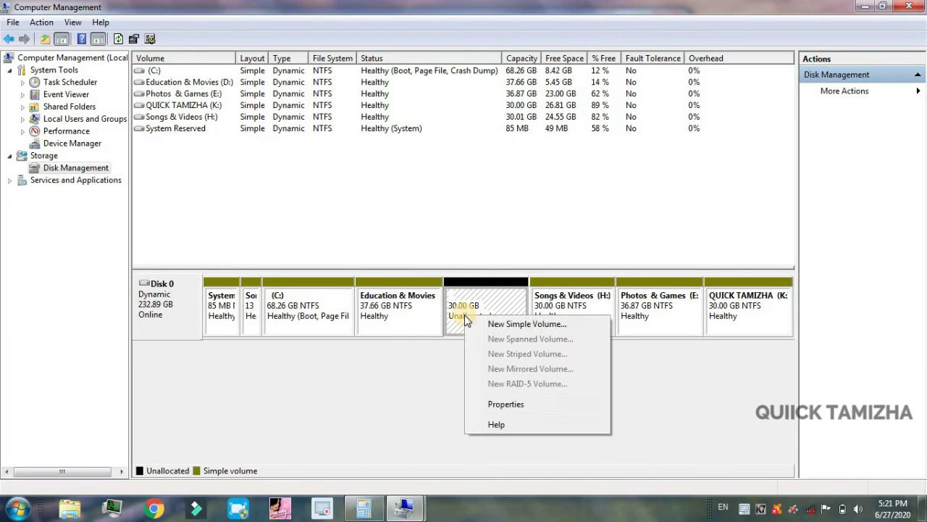
pyautogui.click(513, 324)
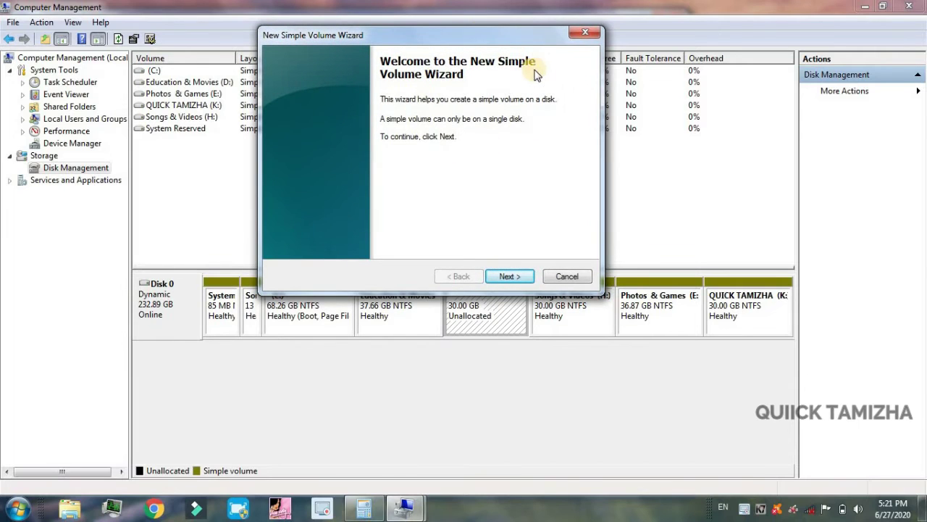
pyautogui.click(509, 276)
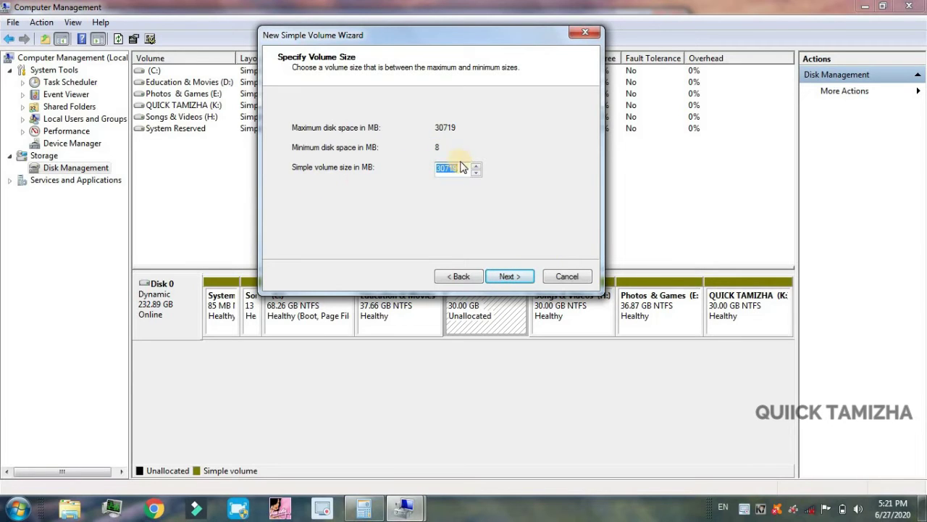
pyautogui.click(507, 278)
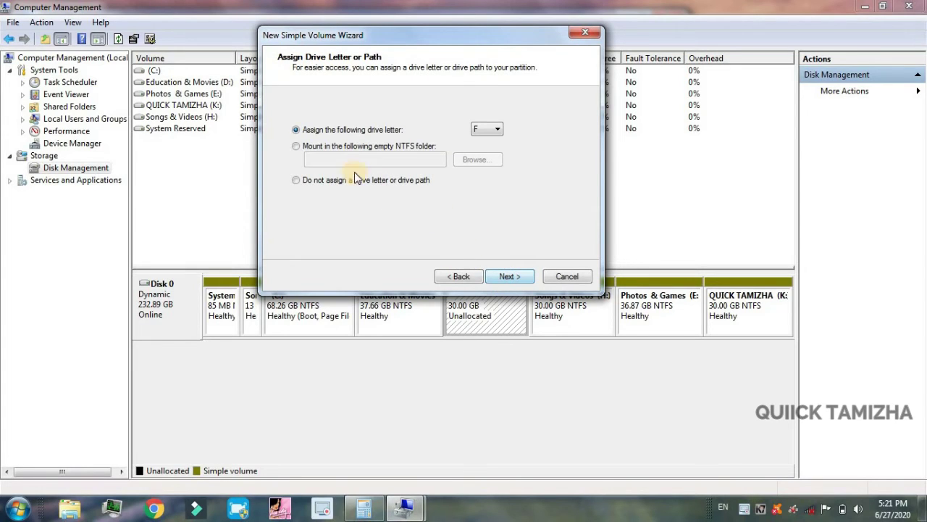
pyautogui.click(498, 128)
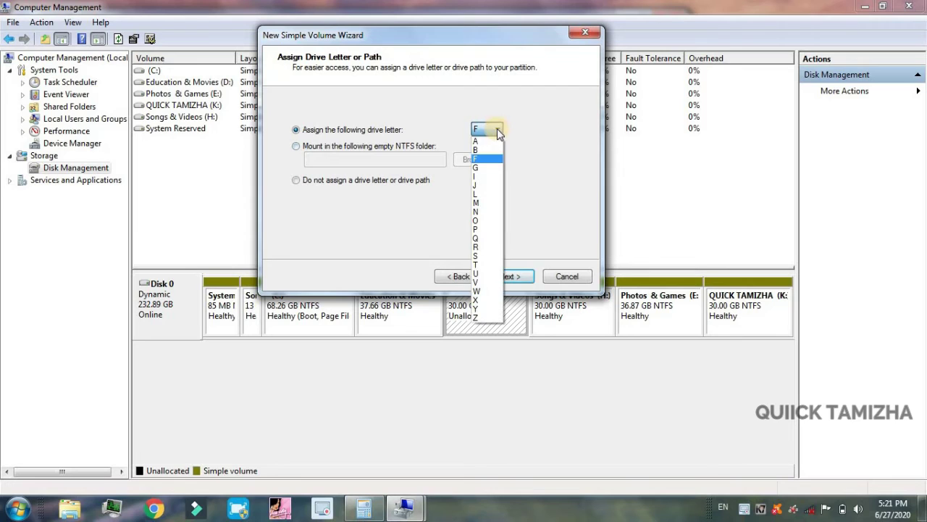
pyautogui.click(481, 238)
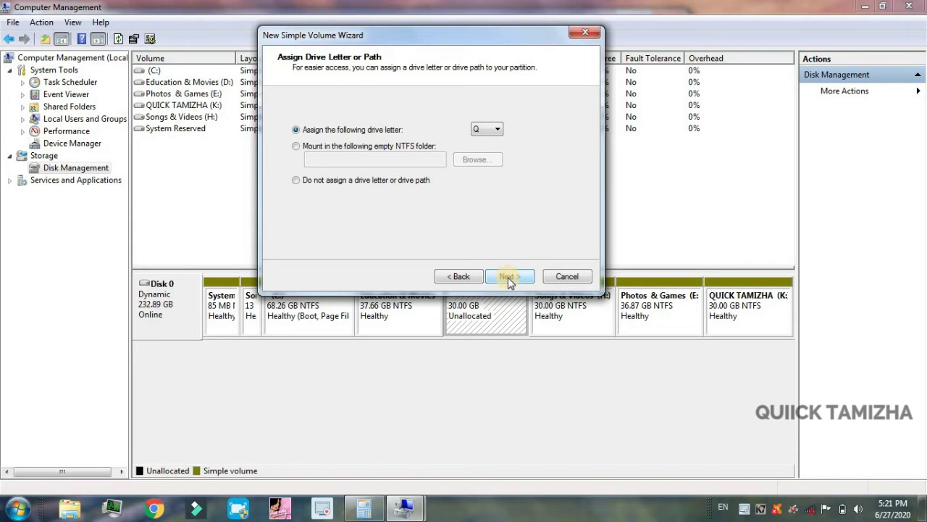
pyautogui.click(508, 277)
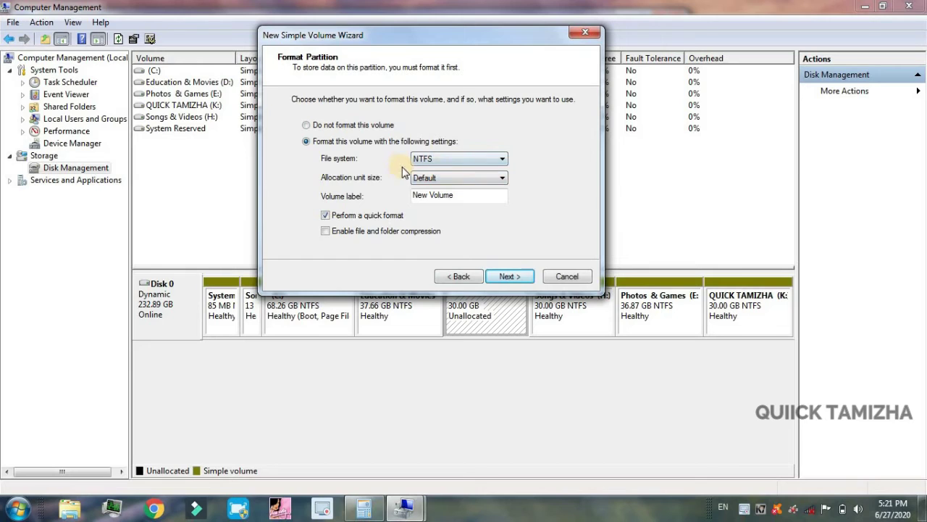
# Keep NTFS quick format, review the summary, and finish creating New Volume (Q:)
pyautogui.click(502, 159)
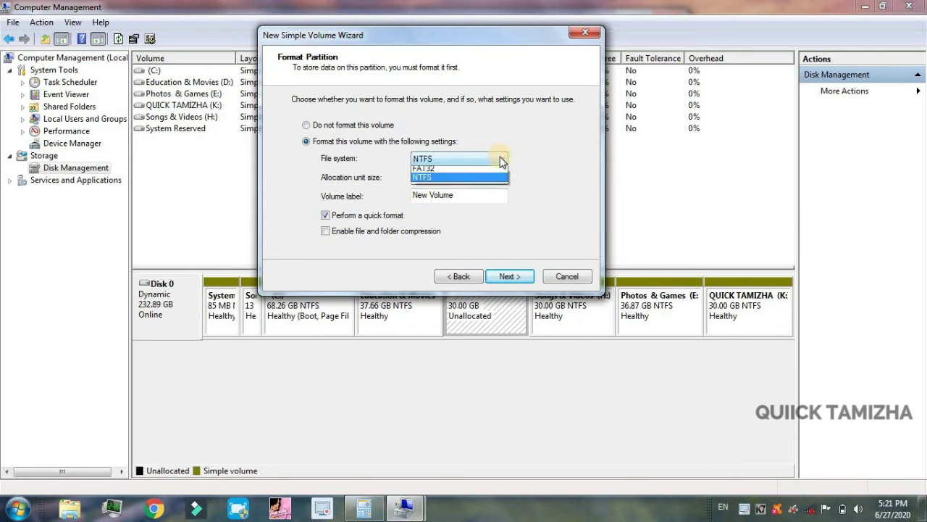
pyautogui.click(463, 158)
pyautogui.click(465, 159)
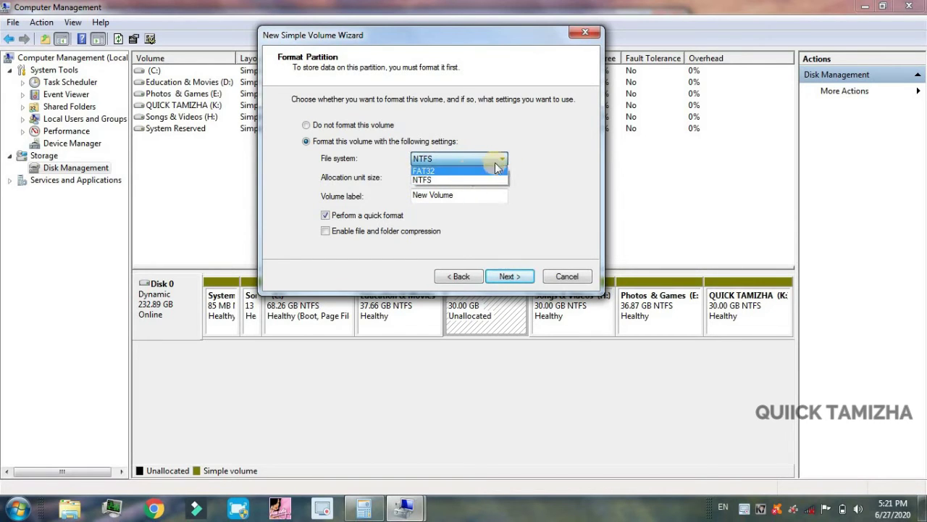
pyautogui.click(503, 159)
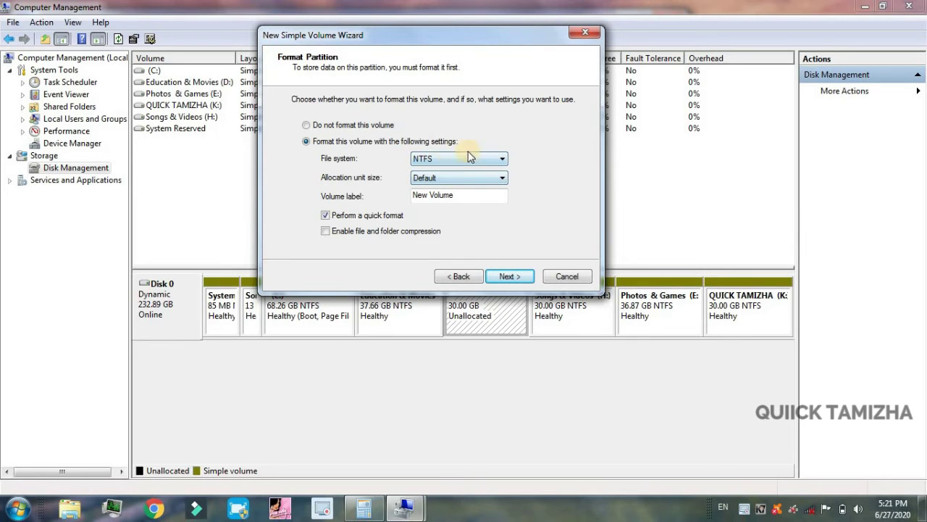
pyautogui.click(506, 278)
pyautogui.click(506, 279)
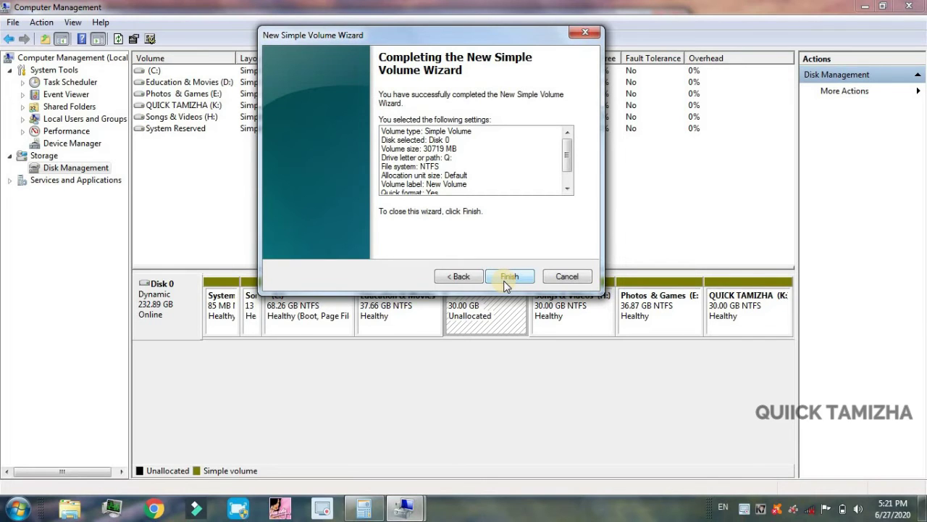
pyautogui.scroll(-2, 541, 176)
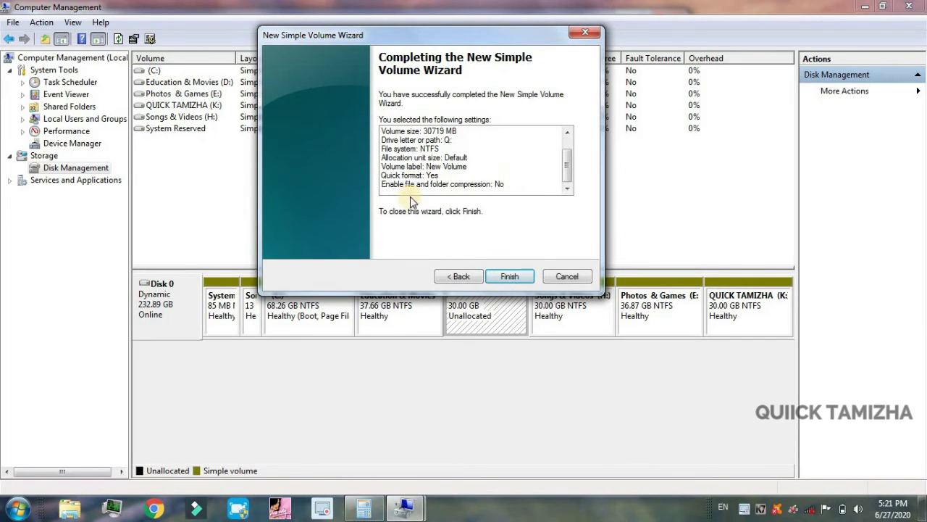
pyautogui.scroll(2, 453, 183)
pyautogui.click(507, 280)
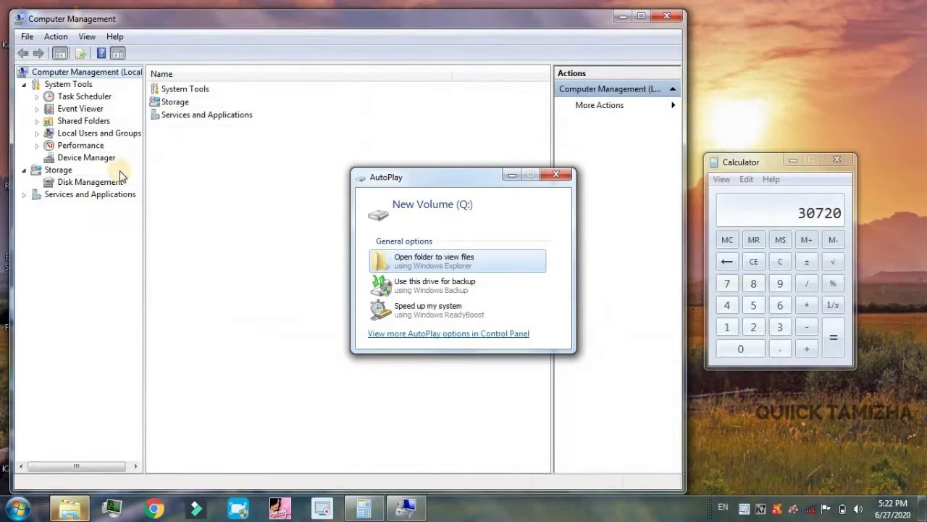
# Dismiss the AutoPlay prompt for Q:, then close Computer Management and Calculator
pyautogui.moveTo(397, 178); pyautogui.dragTo(390, 120)
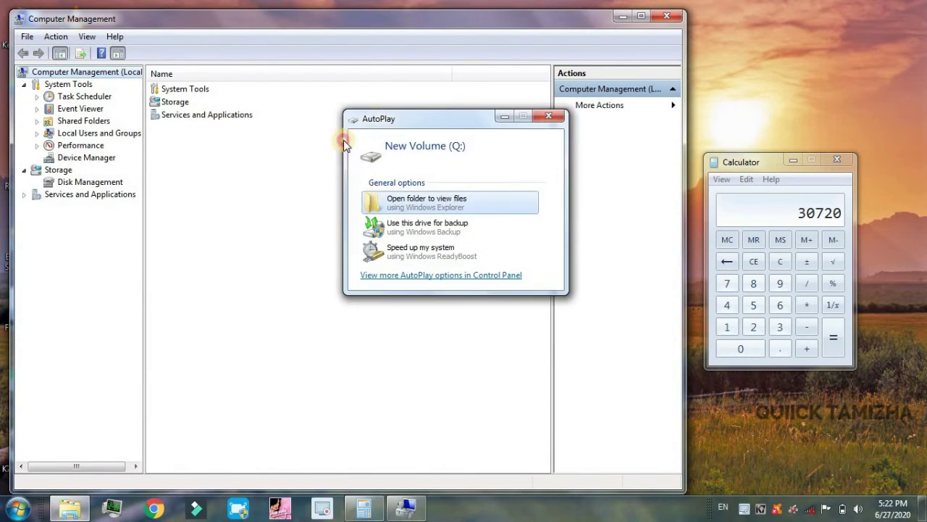
pyautogui.click(546, 117)
pyautogui.click(666, 16)
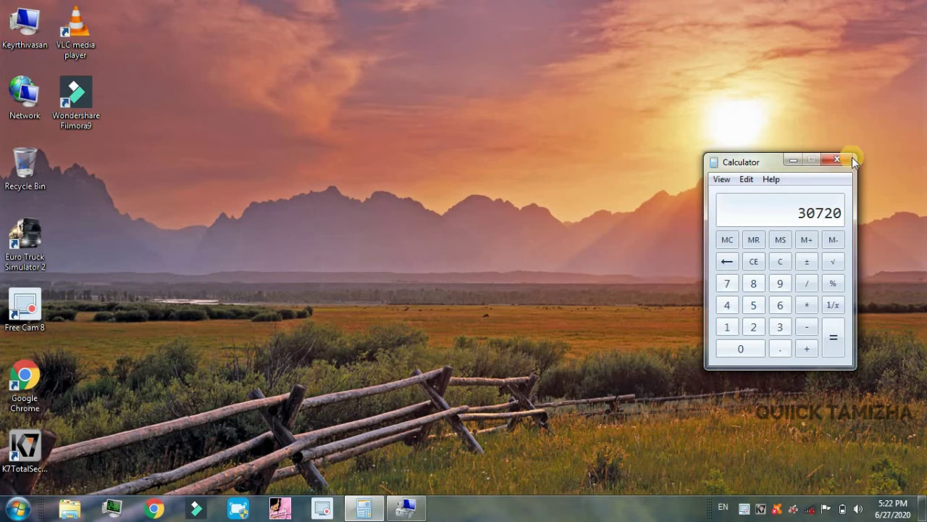
pyautogui.click(838, 159)
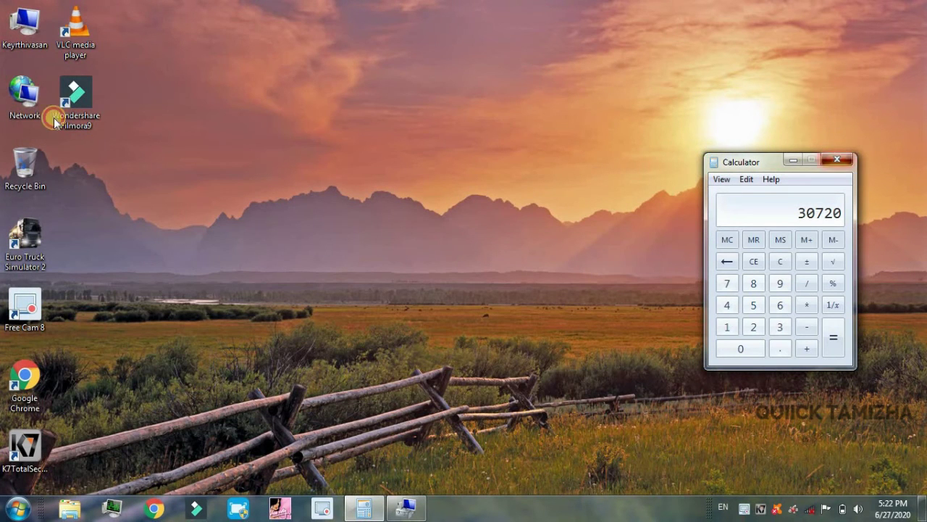
# Check in the Computer window that New Volume (Q:) appears with 29.9 GB free of 29.9 GB
pyautogui.doubleClick(10, 32)
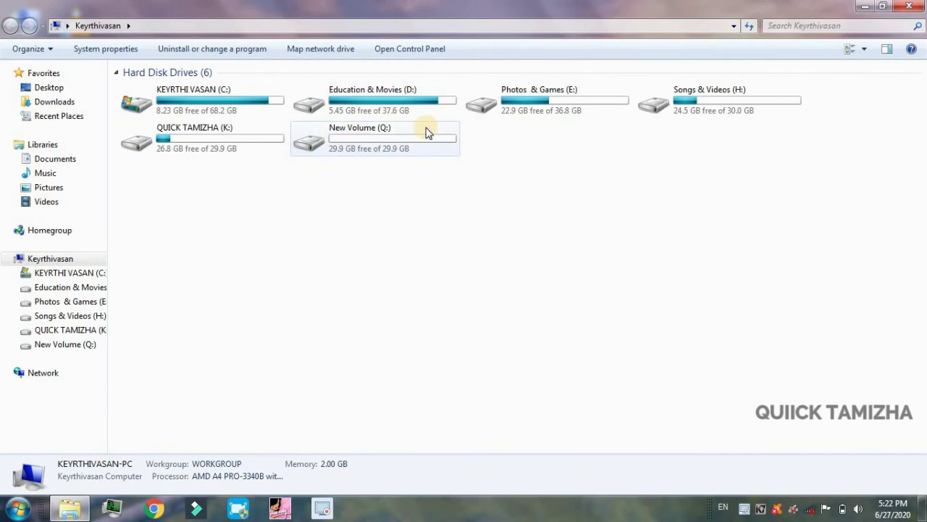
pyautogui.click(382, 132)
pyautogui.rightClick(380, 128)
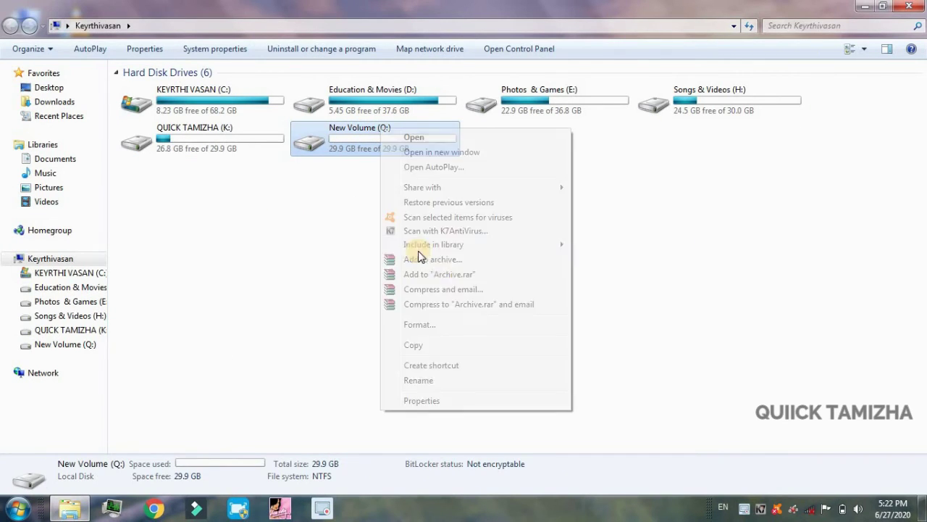
pyautogui.click(279, 190)
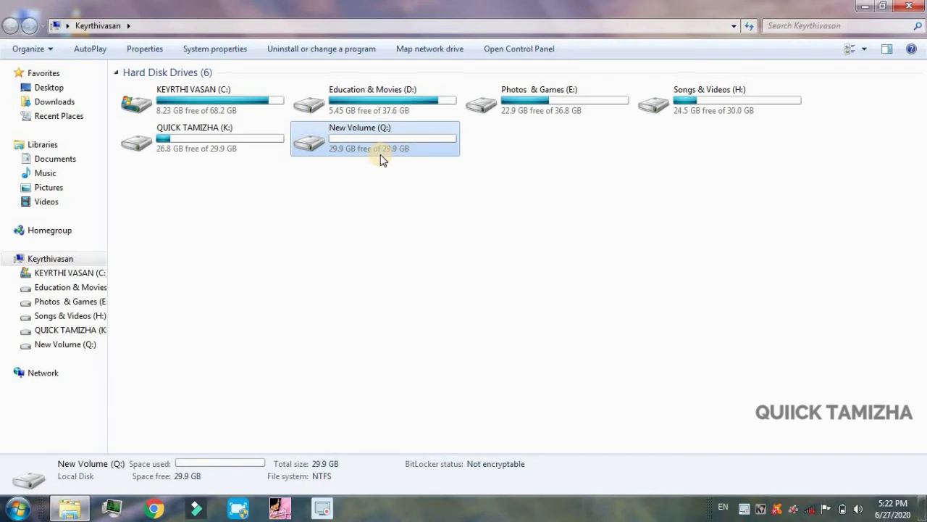